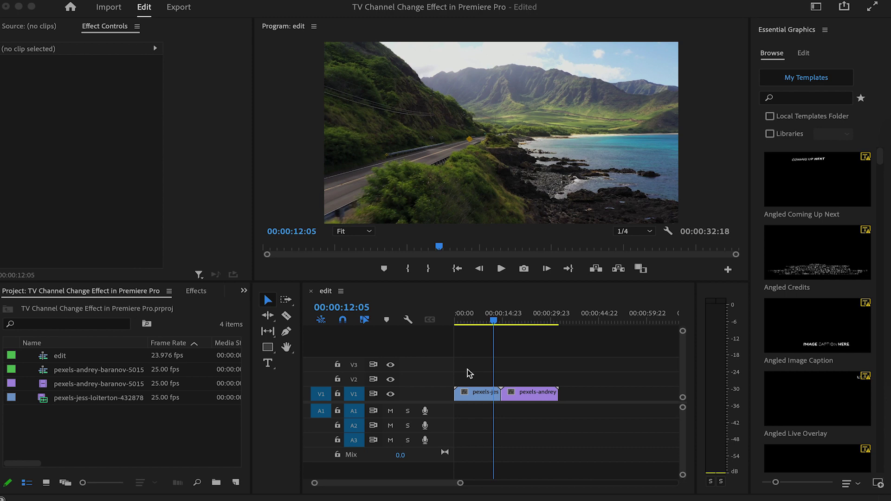
Create a new 1920x1080 Adjustment Layer from New Item
{"action": "left_click", "coordinate": [237, 485]}
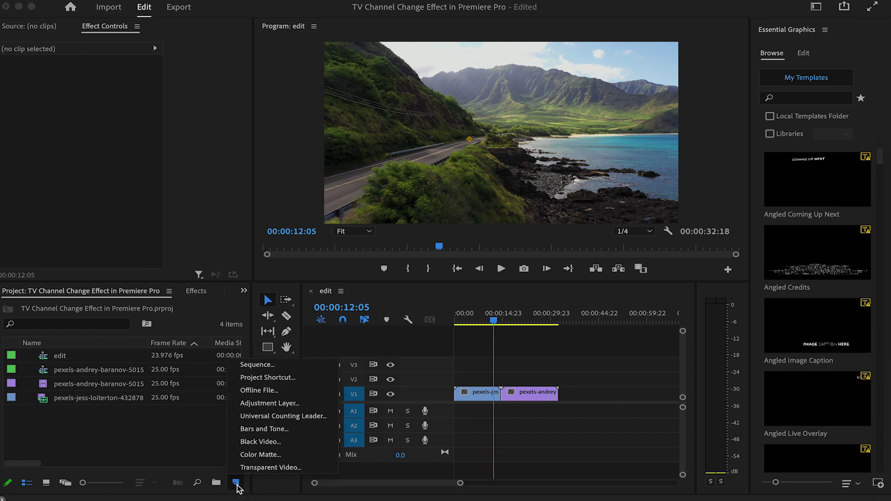
{"action": "left_click", "coordinate": [263, 411]}
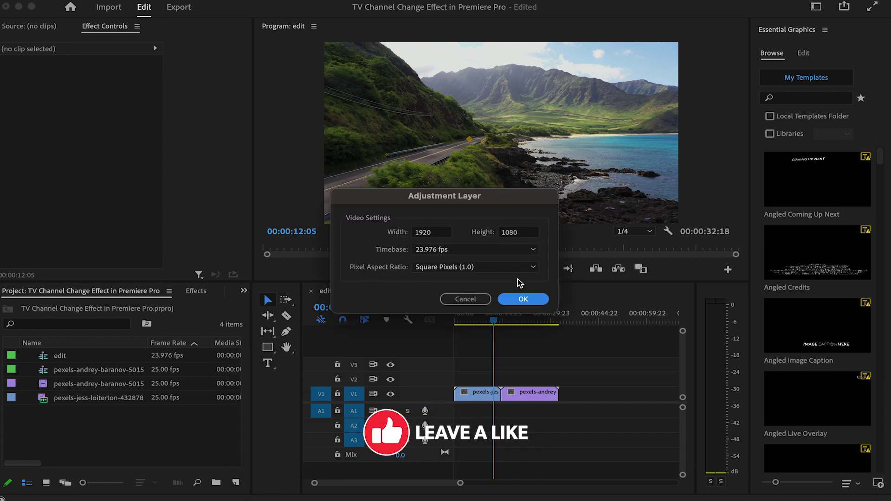
{"action": "left_click", "coordinate": [520, 299]}
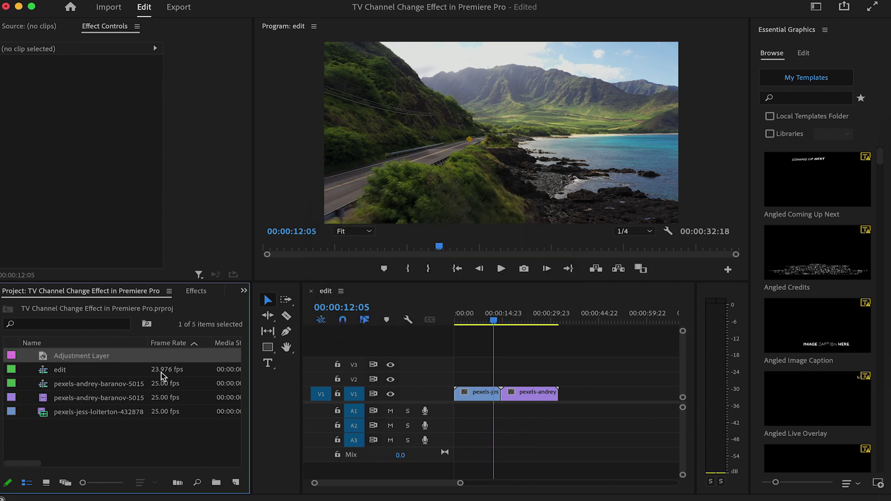
Place the Adjustment Layer on V2 straddling the cut between the two clips
{"action": "left_click_drag", "start_coordinate": [43, 362], "coordinate": [496, 379]}
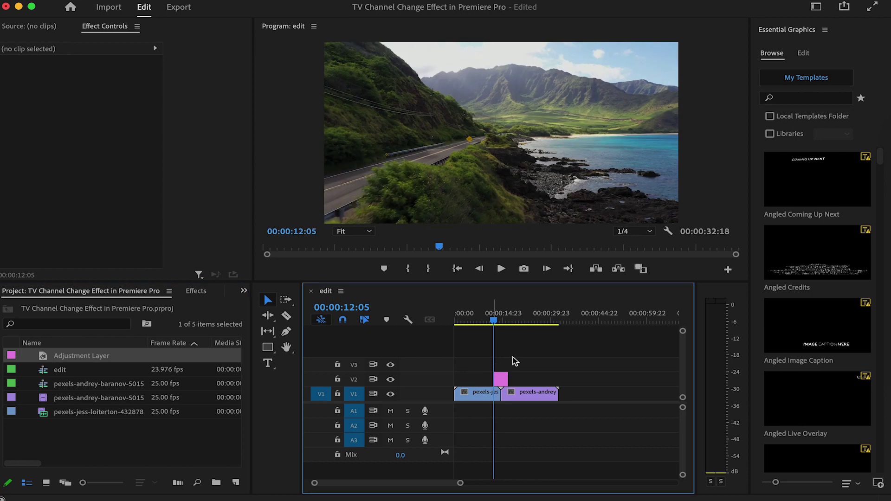
{"action": "key", "text": "="}
{"action": "key", "text": "="}
{"action": "scroll", "coordinate": [507, 328], "scroll_direction": "left", "scroll_amount": 2}
Move the playhead to 00:00:14:02 and widen the timeline area
{"action": "scroll", "coordinate": [507, 327], "scroll_direction": "right", "scroll_amount": 3}
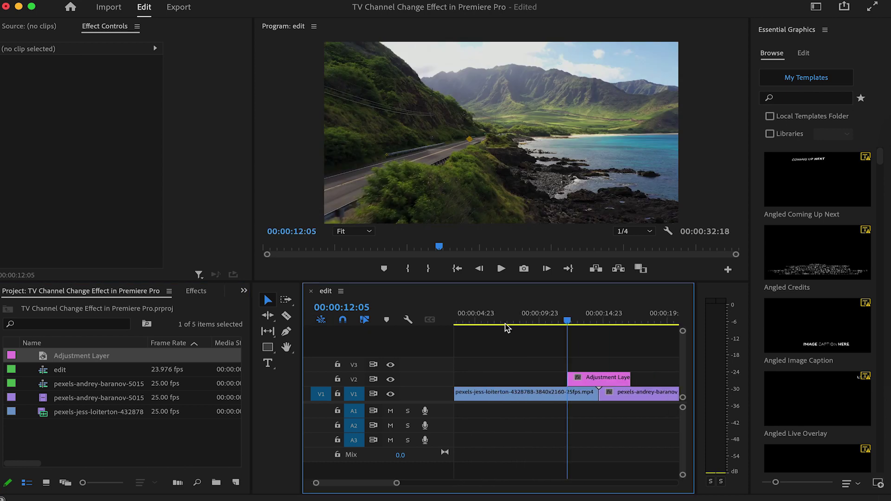
{"action": "left_click", "coordinate": [572, 318]}
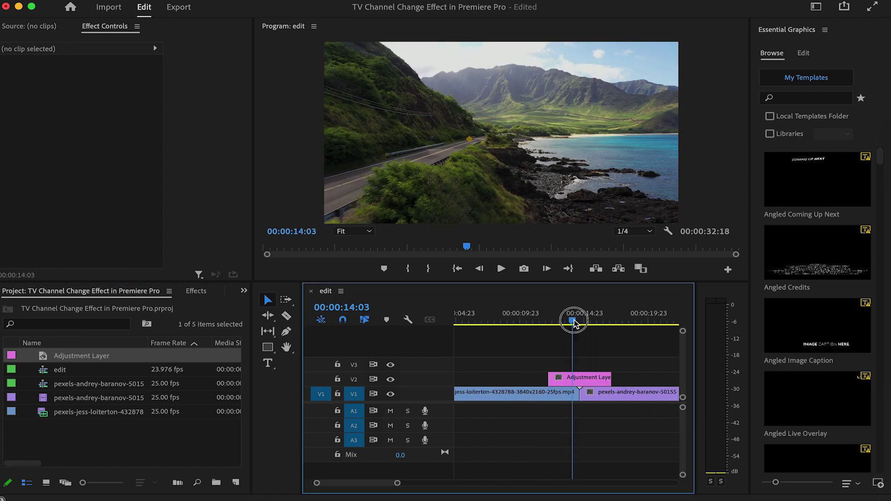
{"action": "left_click_drag", "start_coordinate": [302, 367], "coordinate": [283, 367]}
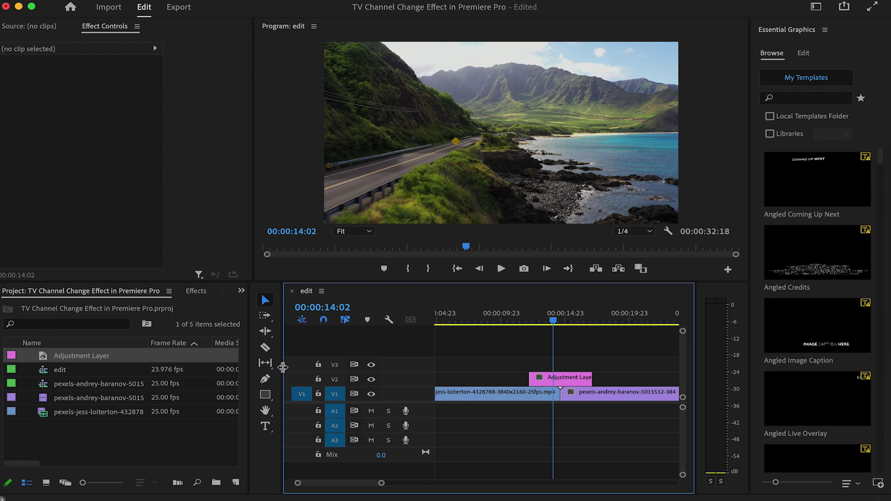
Apply the Noise effect to the adjustment layer with Amount of Noise at 100%
{"action": "left_click", "coordinate": [196, 291]}
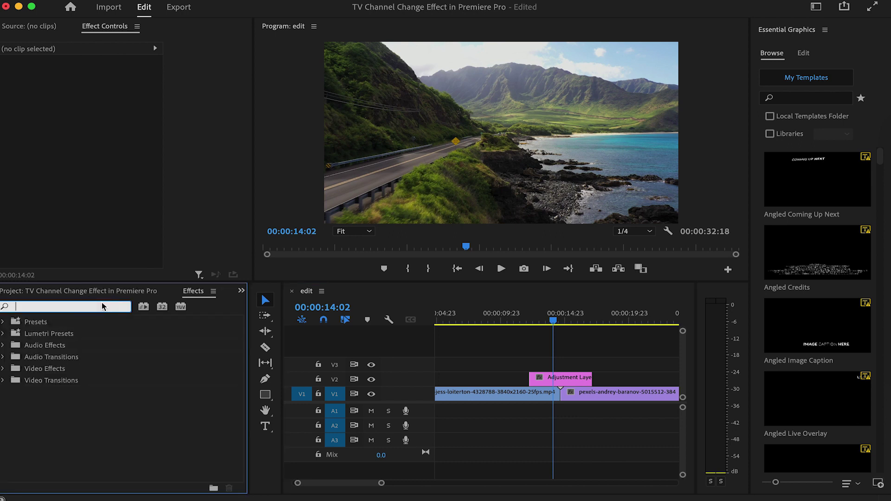
{"action": "type", "text": "noise"}
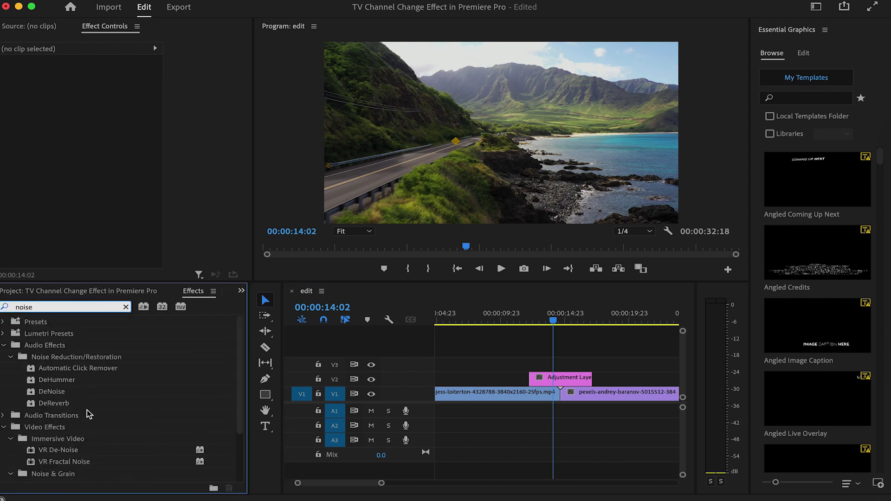
{"action": "scroll", "coordinate": [88, 414], "scroll_direction": "down", "scroll_amount": 3}
{"action": "left_click", "coordinate": [50, 427]}
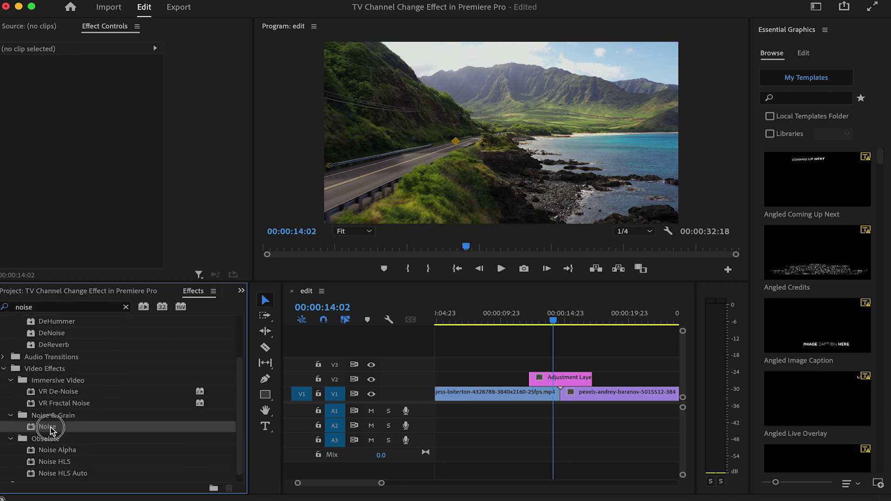
{"action": "left_click_drag", "start_coordinate": [50, 428], "coordinate": [565, 381]}
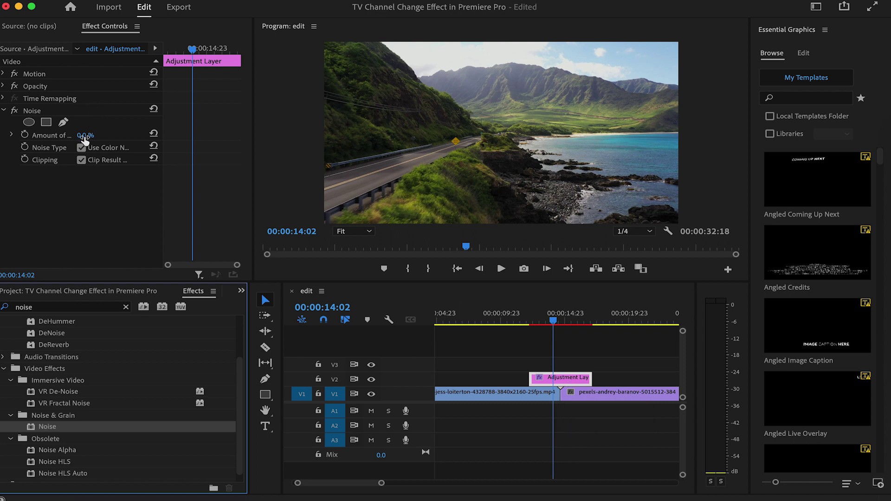
{"action": "left_click", "coordinate": [84, 136]}
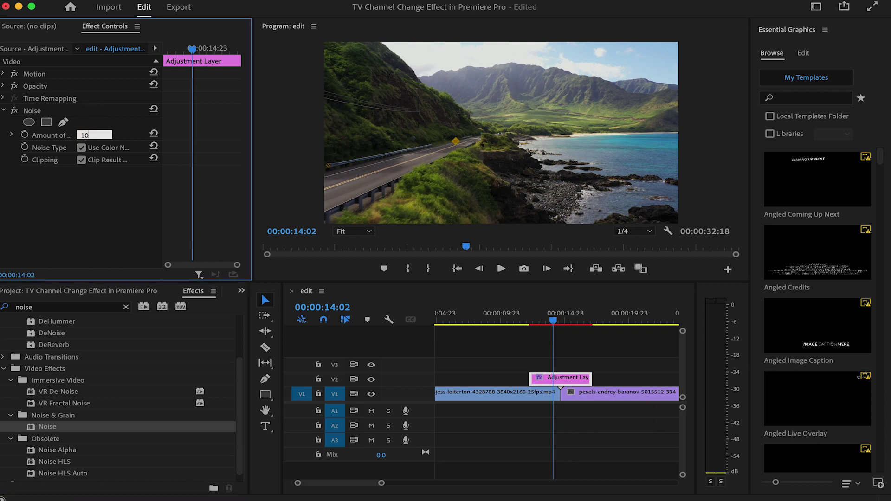
{"action": "key", "text": "Return"}
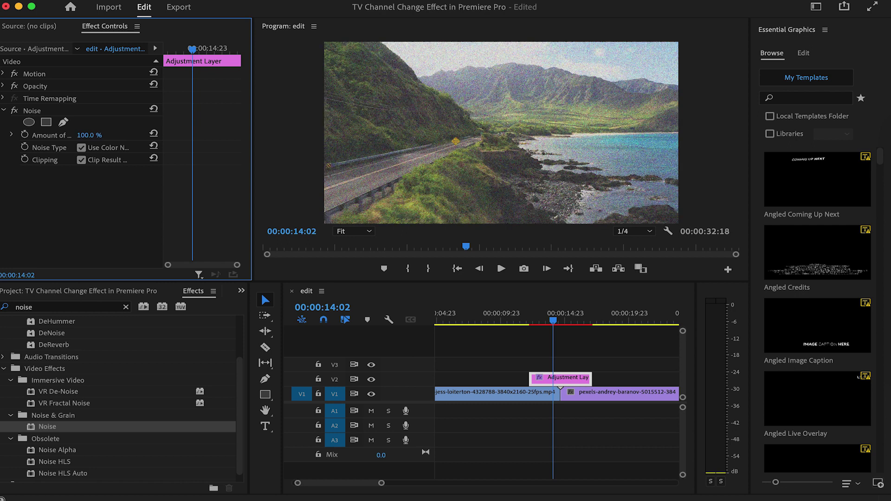
{"action": "left_click", "coordinate": [125, 307]}
Apply Grid to the adjustment layer and reshape it into thin horizontal scan lines
{"action": "type", "text": "grid"}
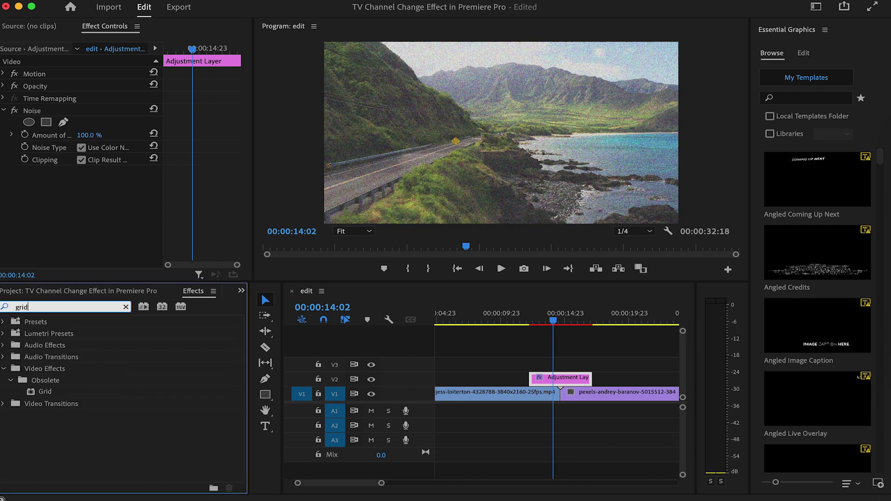
{"action": "left_click_drag", "start_coordinate": [45, 395], "coordinate": [541, 383]}
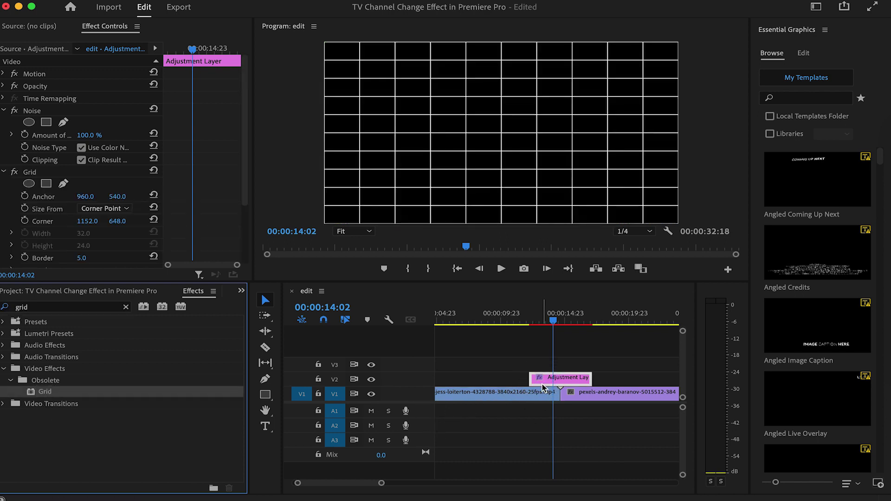
{"action": "left_click", "coordinate": [2, 111]}
{"action": "left_click", "coordinate": [58, 123]}
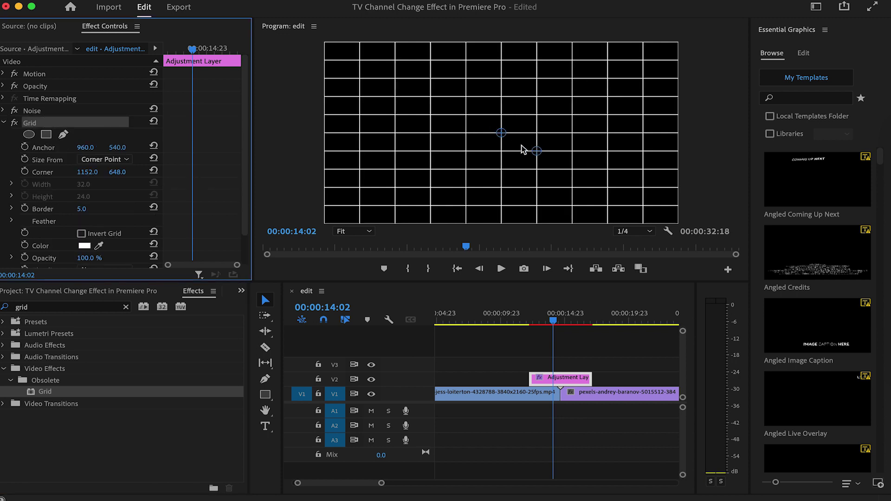
{"action": "left_click_drag", "start_coordinate": [500, 133], "coordinate": [308, 138]}
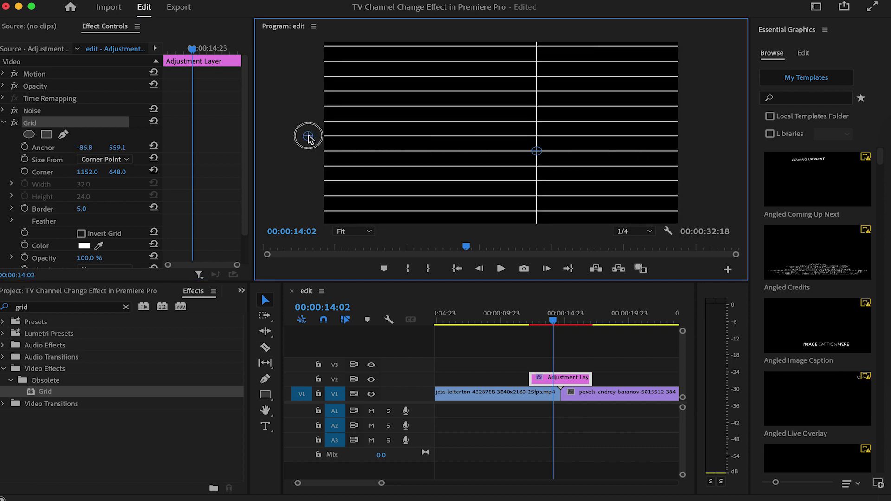
{"action": "left_click_drag", "start_coordinate": [538, 152], "coordinate": [690, 134]}
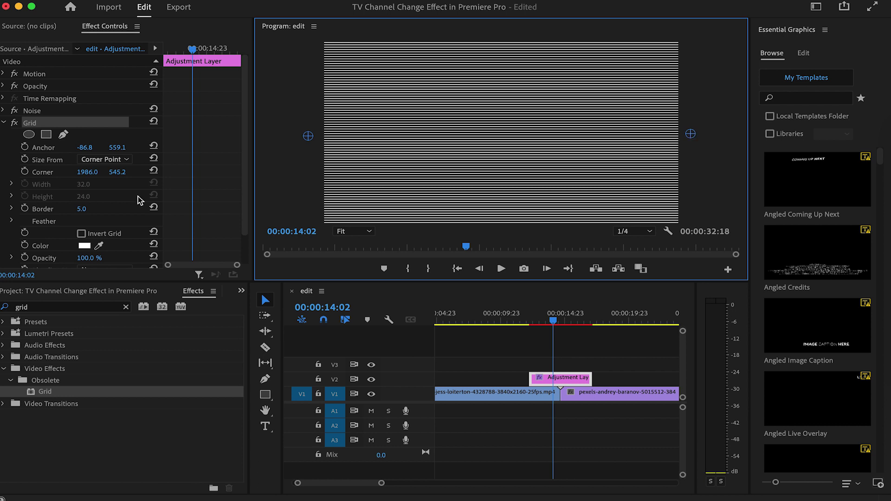
Set the Grid's Feather Height to 3.0 and its blending mode to Color Dodge
{"action": "scroll", "coordinate": [107, 218], "scroll_direction": "down", "scroll_amount": 1}
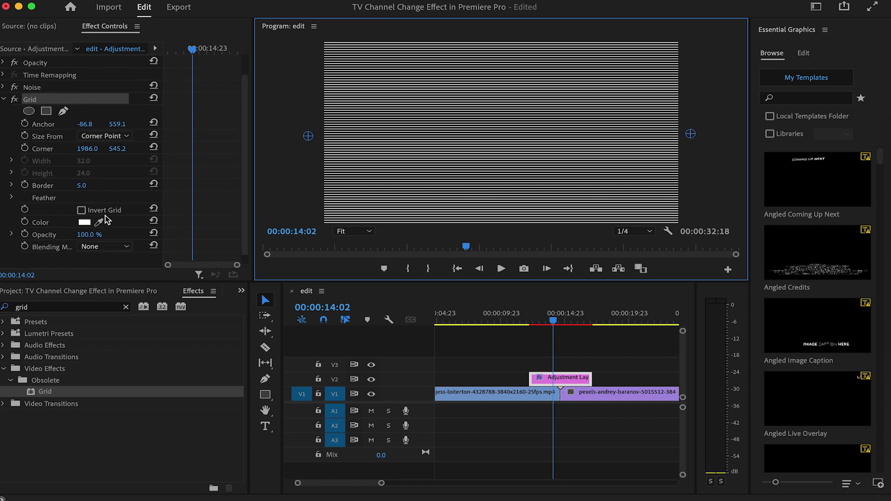
{"action": "left_click", "coordinate": [11, 199]}
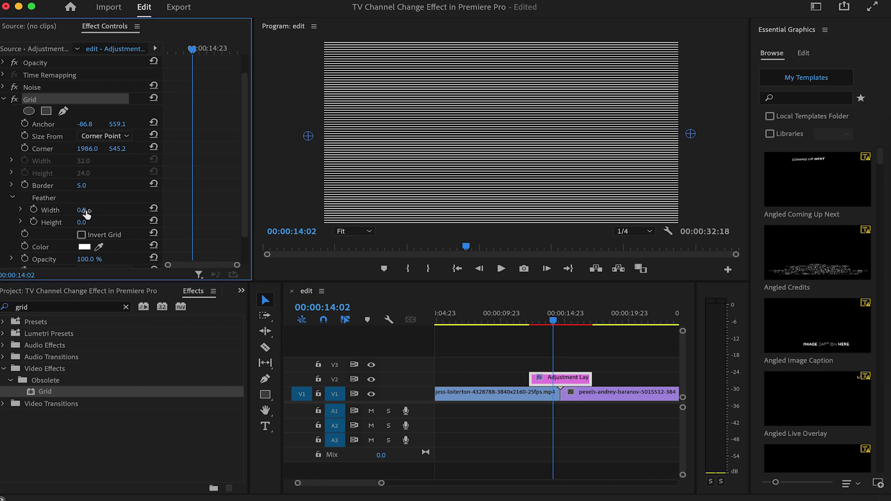
{"action": "left_click", "coordinate": [82, 223]}
{"action": "type", "text": "3"}
{"action": "key", "text": "Return"}
{"action": "scroll", "coordinate": [118, 239], "scroll_direction": "down", "scroll_amount": 2}
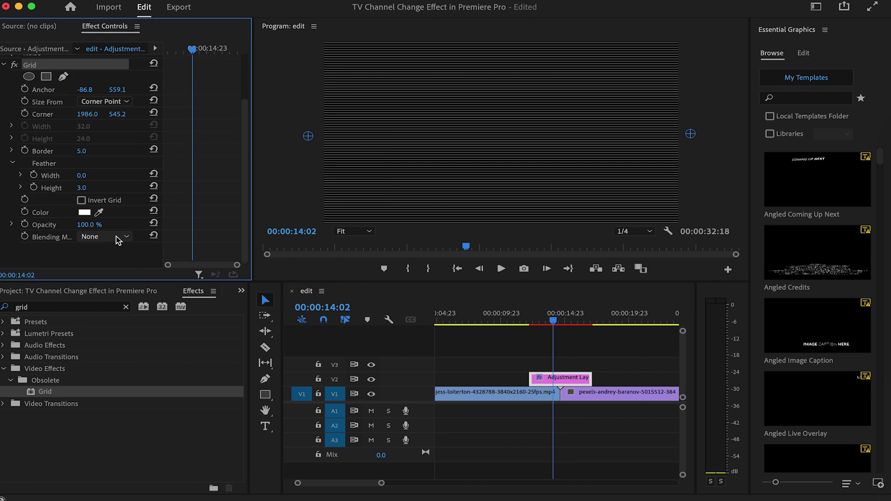
{"action": "left_click", "coordinate": [118, 239]}
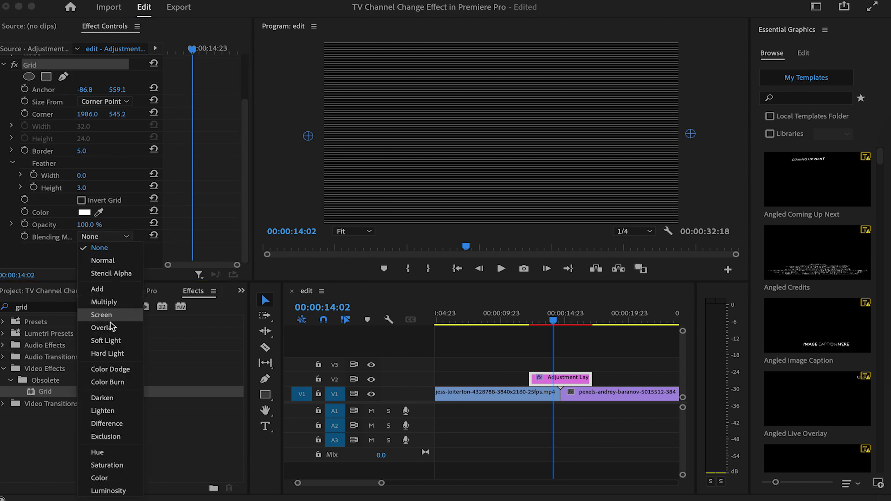
{"action": "left_click", "coordinate": [111, 369]}
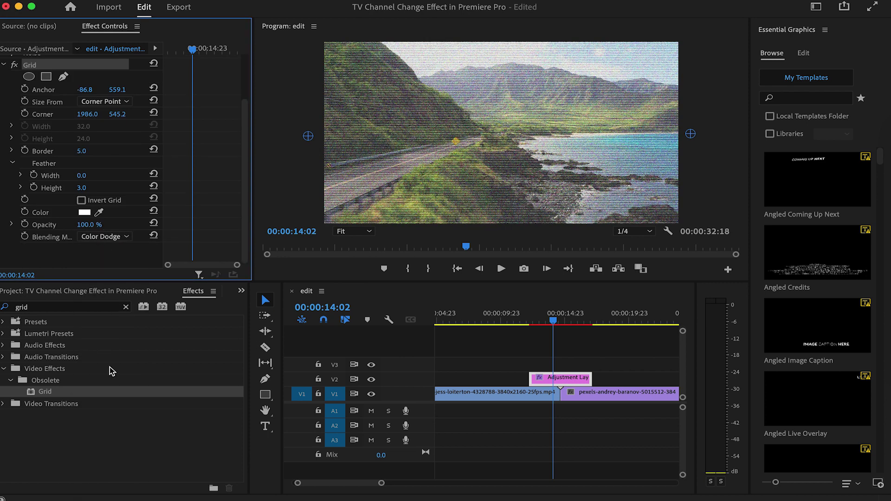
{"action": "left_click", "coordinate": [126, 307]}
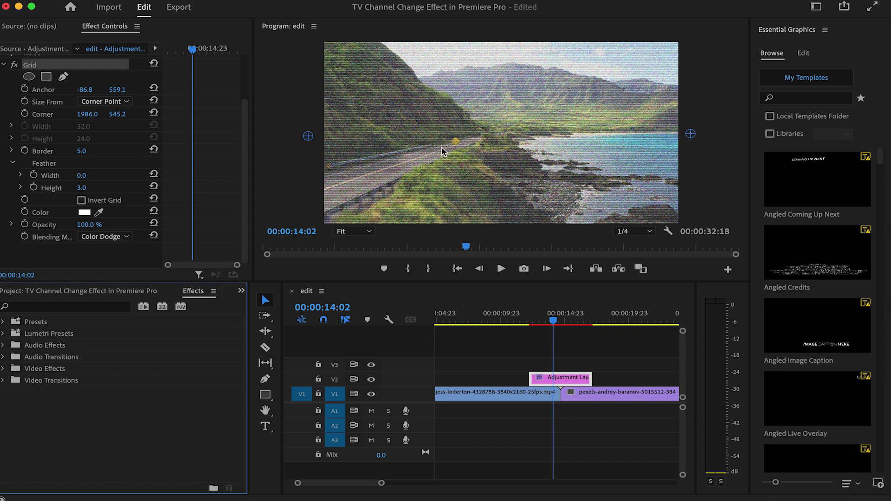
Apply Turbulent Displace with Horizontal Displacement, Complexity 7 and Amount 90
{"action": "type", "text": "turbu"}
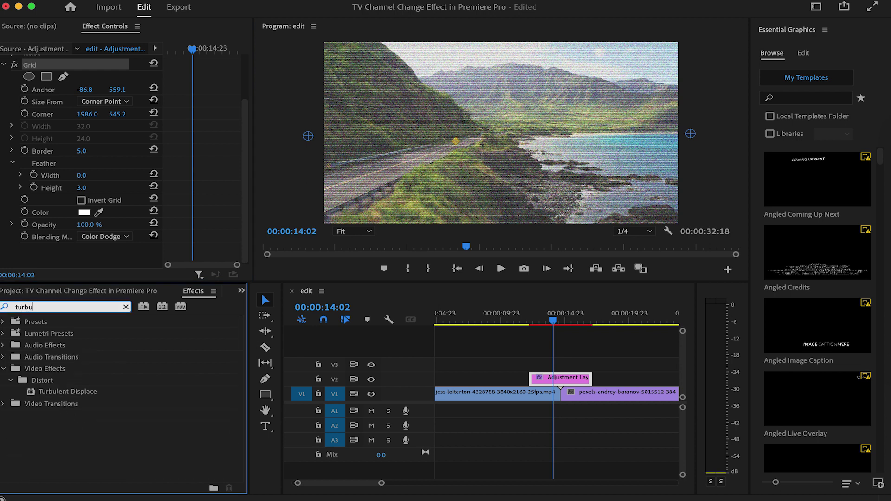
{"action": "left_click_drag", "start_coordinate": [88, 392], "coordinate": [564, 381]}
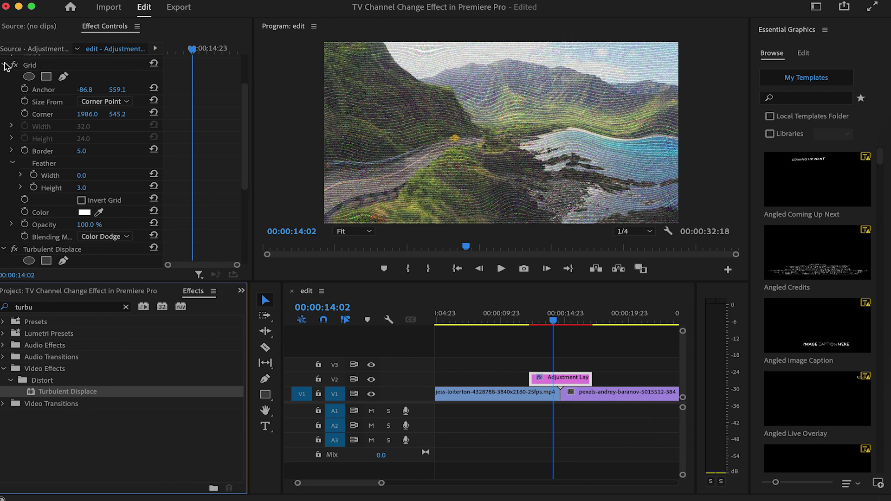
{"action": "left_click", "coordinate": [5, 65]}
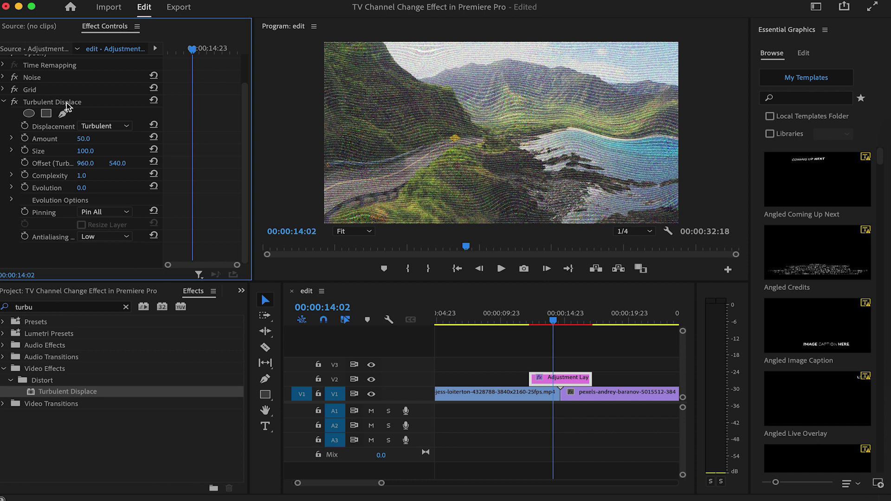
{"action": "left_click", "coordinate": [106, 129]}
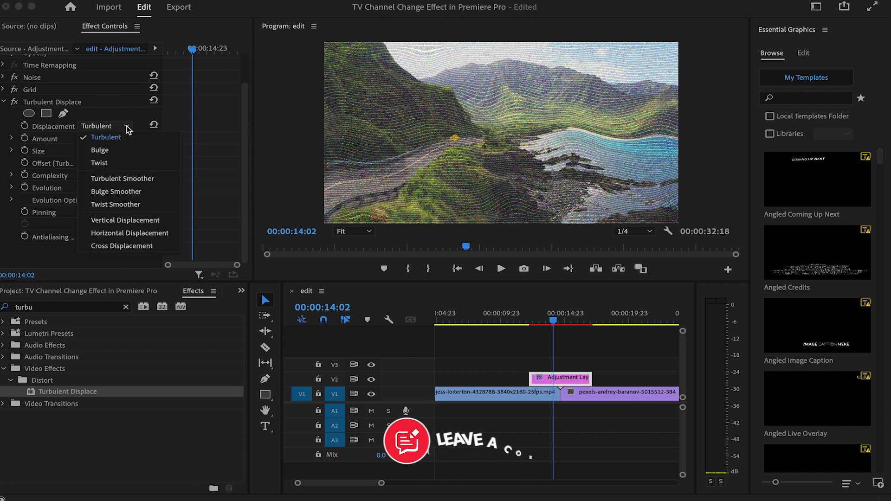
{"action": "left_click", "coordinate": [133, 233]}
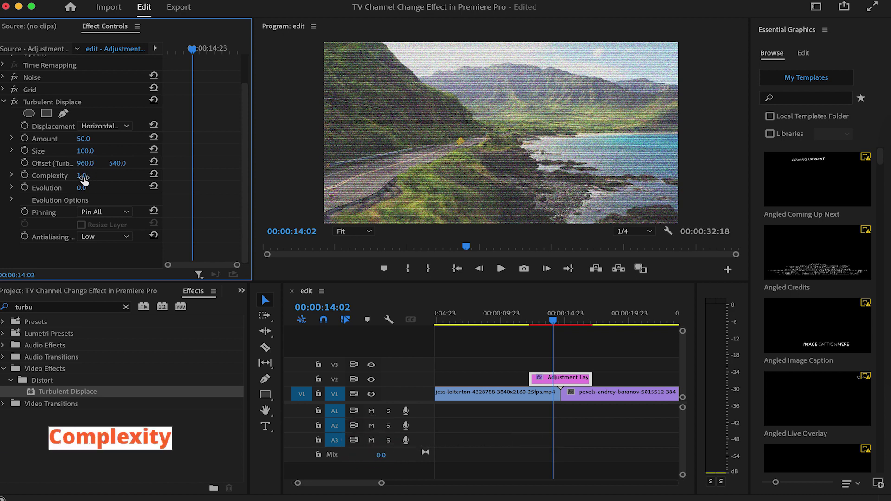
{"action": "left_click", "coordinate": [84, 177]}
{"action": "type", "text": "7"}
{"action": "key", "text": "Return"}
{"action": "left_click_drag", "start_coordinate": [84, 141], "coordinate": [102, 142]}
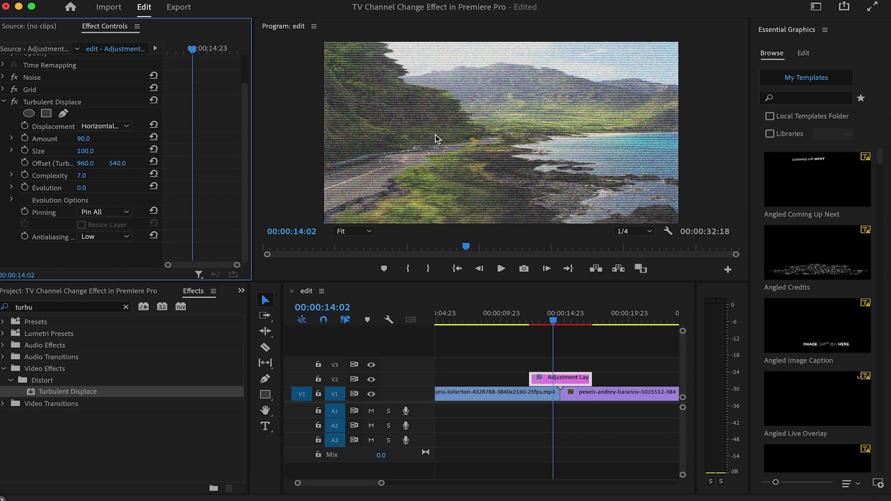
{"action": "left_click", "coordinate": [125, 307]}
Apply Gaussian Blur to the adjustment layer and start entering a Blurriness of 4
{"action": "left_click", "coordinate": [103, 308]}
{"action": "type", "text": "gaus"}
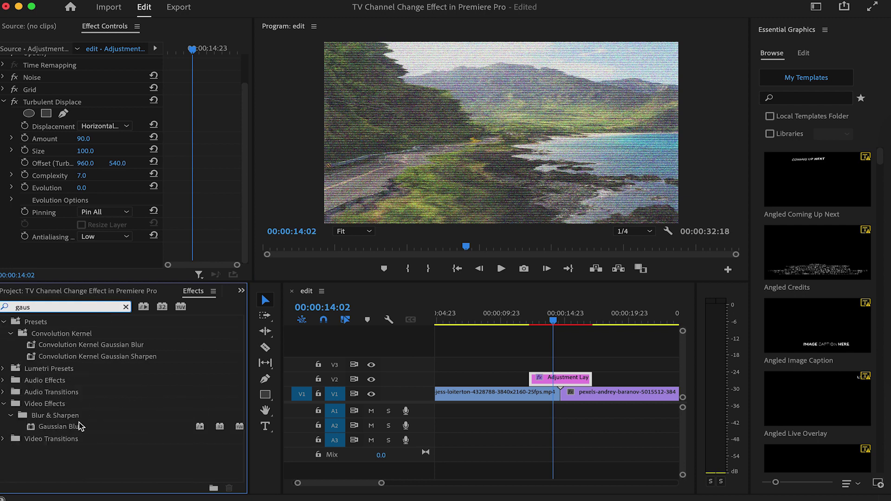
{"action": "left_click_drag", "start_coordinate": [77, 431], "coordinate": [556, 382]}
{"action": "scroll", "coordinate": [112, 178], "scroll_direction": "up", "scroll_amount": 2}
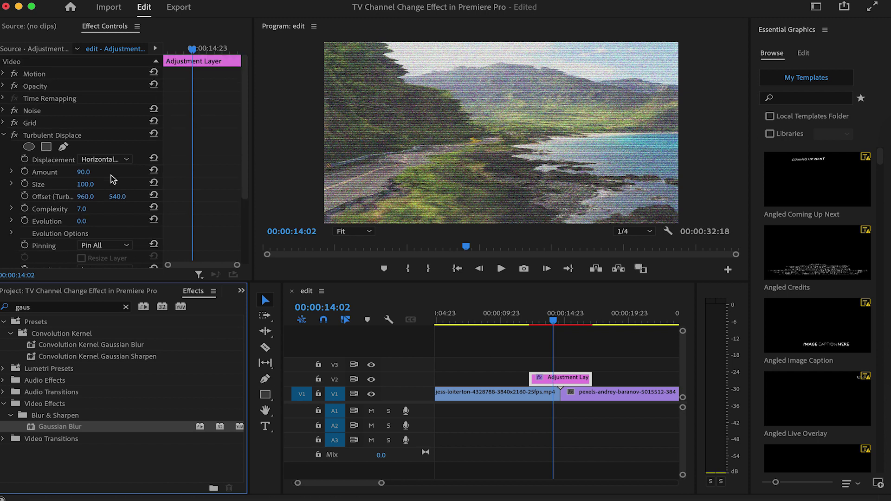
{"action": "left_click", "coordinate": [3, 135]}
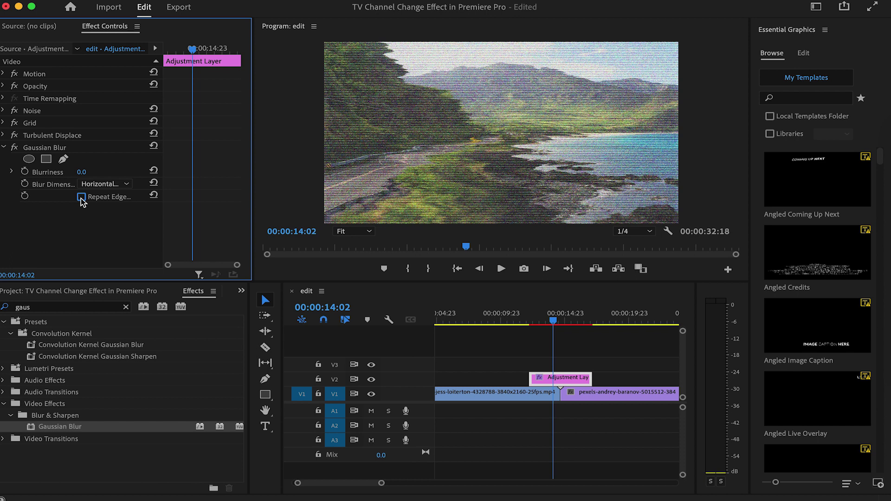
{"action": "left_click", "coordinate": [95, 169]}
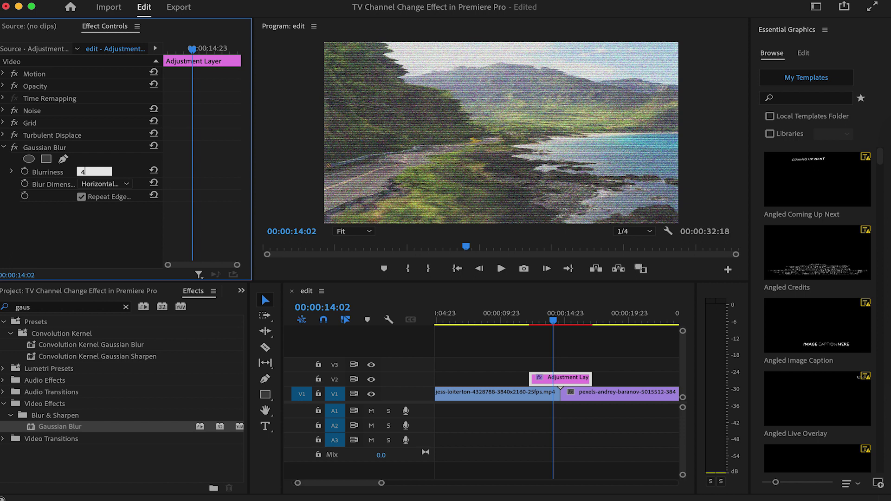
Commit Blurriness 4 and apply the Distort > Transform effect to the adjustment layer
{"action": "key", "text": "Return"}
{"action": "left_click", "coordinate": [126, 307]}
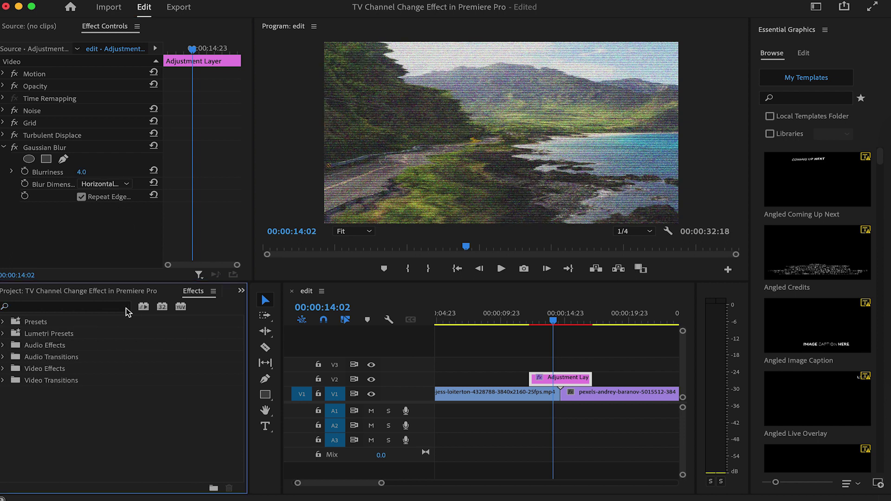
{"action": "left_click", "coordinate": [103, 307]}
{"action": "type", "text": "tr"}
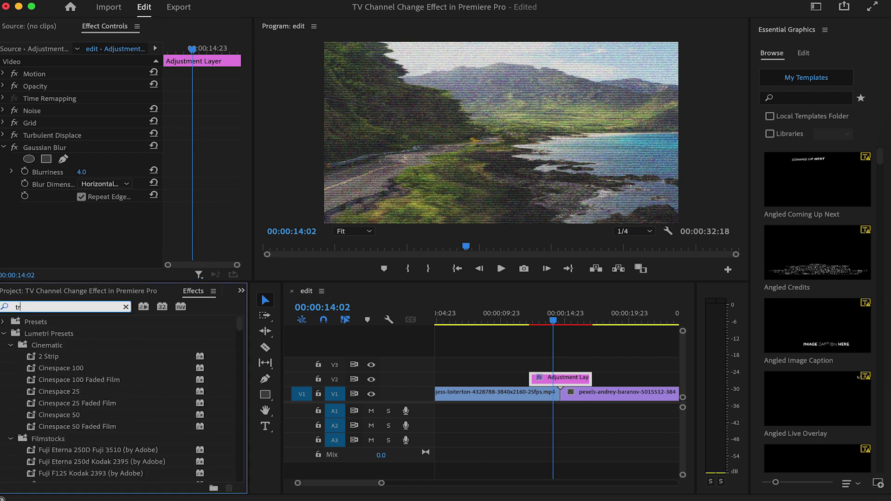
{"action": "type", "text": "ans"}
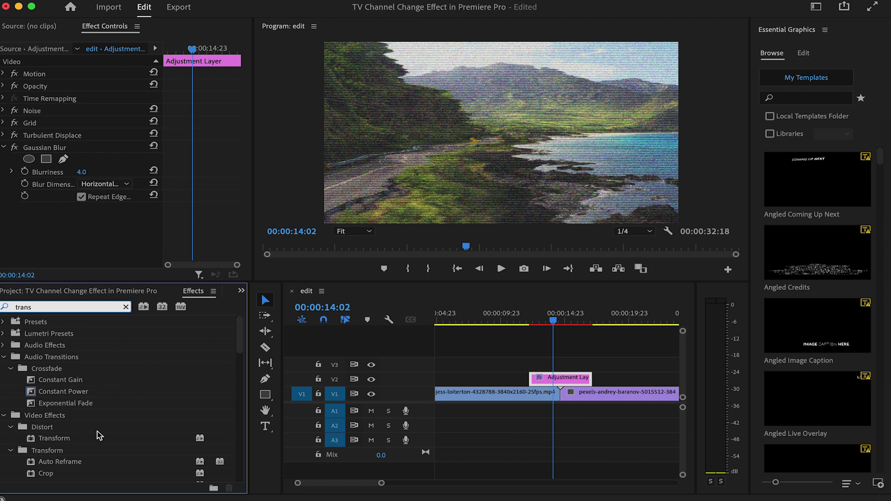
{"action": "left_click_drag", "start_coordinate": [67, 438], "coordinate": [545, 377]}
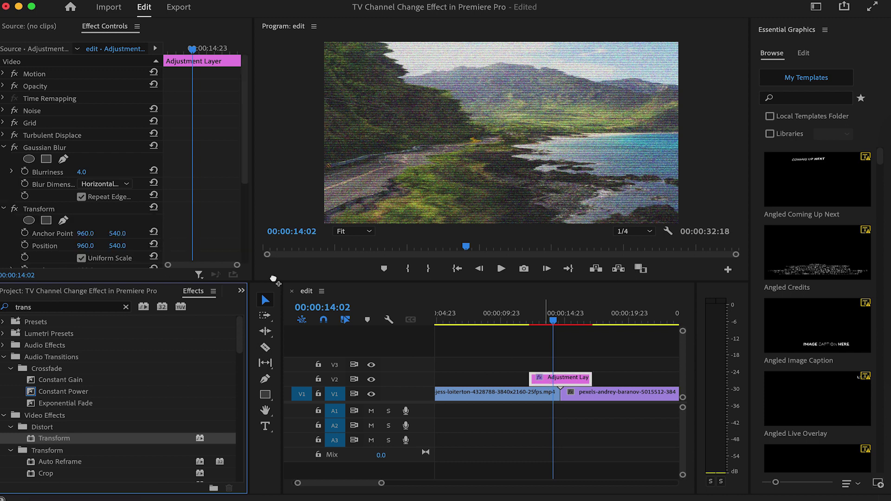
{"action": "left_click", "coordinate": [2, 149]}
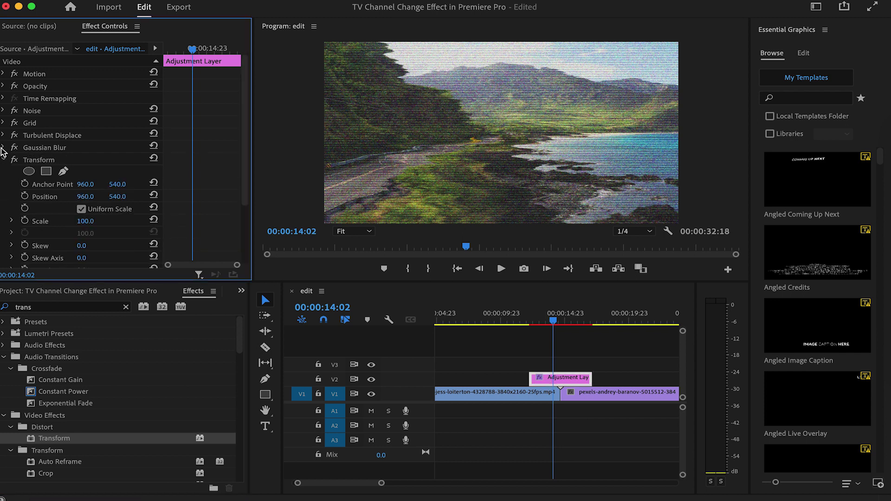
Set Transform Skew to 7, turn off Uniform Scale, and set Scale Height to 130
{"action": "left_click", "coordinate": [95, 161]}
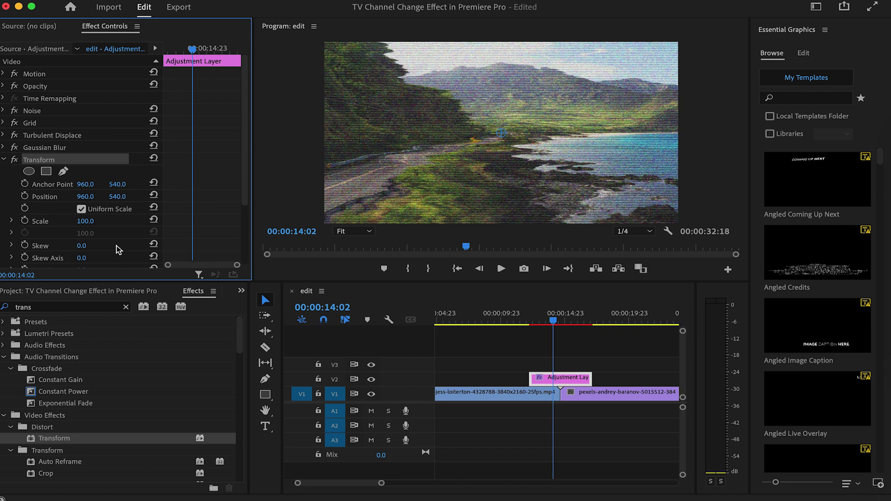
{"action": "scroll", "coordinate": [119, 253], "scroll_direction": "down", "scroll_amount": 1}
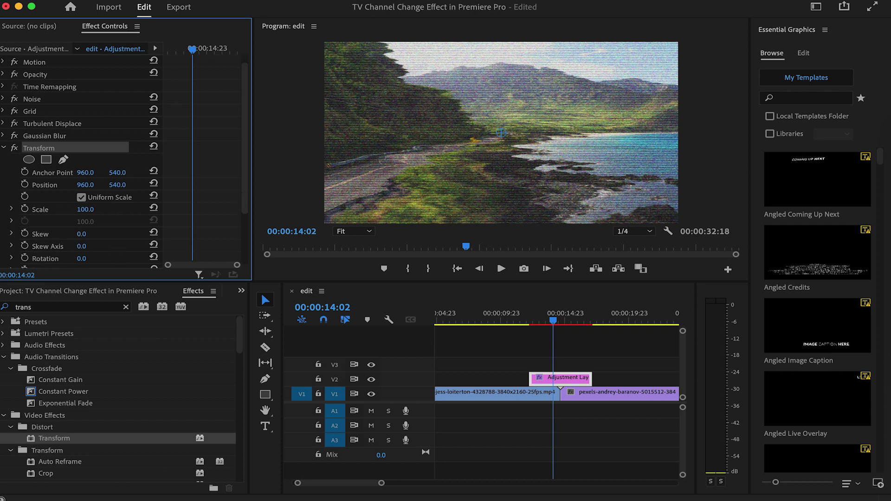
{"action": "mouse_move", "coordinate": [84, 234]}
{"action": "left_mouse_down"}
{"action": "mouse_move", "coordinate": [74, 234]}
{"action": "mouse_move", "coordinate": [83, 234]}
{"action": "left_mouse_up"}
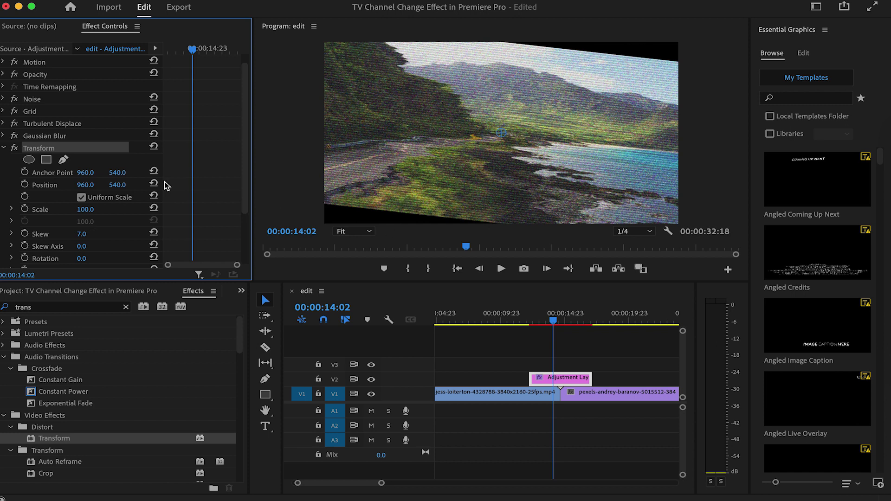
{"action": "left_click", "coordinate": [81, 197]}
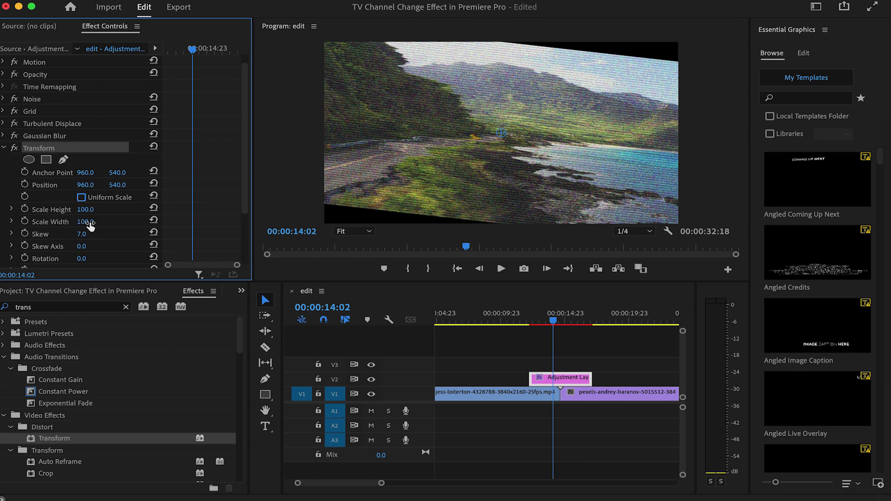
{"action": "left_click_drag", "start_coordinate": [86, 209], "coordinate": [98, 209]}
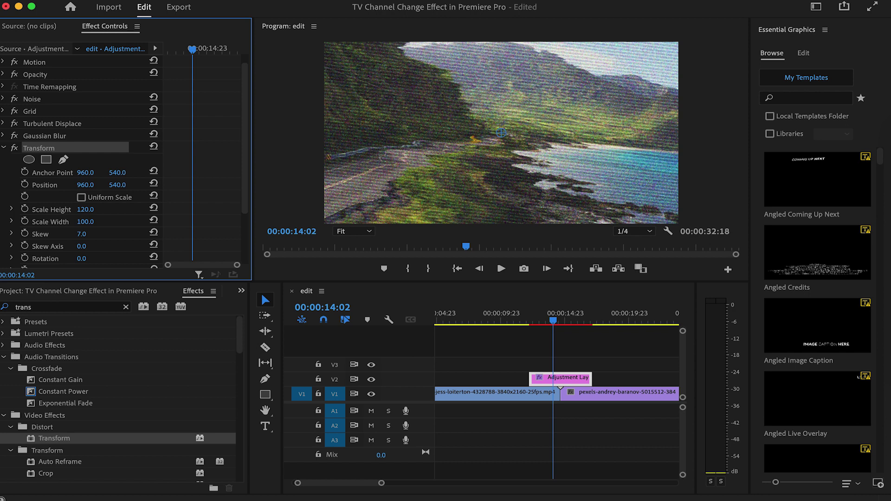
{"action": "left_click_drag", "start_coordinate": [99, 209], "coordinate": [103, 209]}
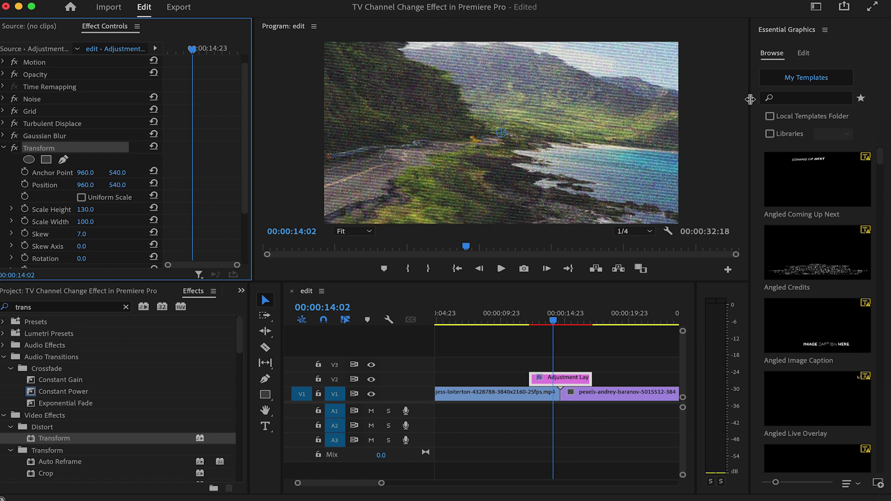
Switch to the Color workspace and raise Lumetri Contrast to 100
{"action": "left_click", "coordinate": [816, 7]}
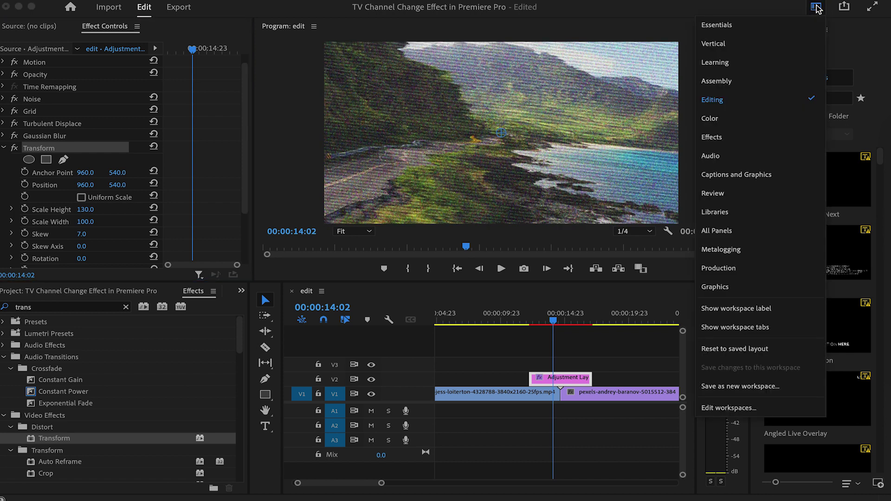
{"action": "left_click", "coordinate": [713, 118]}
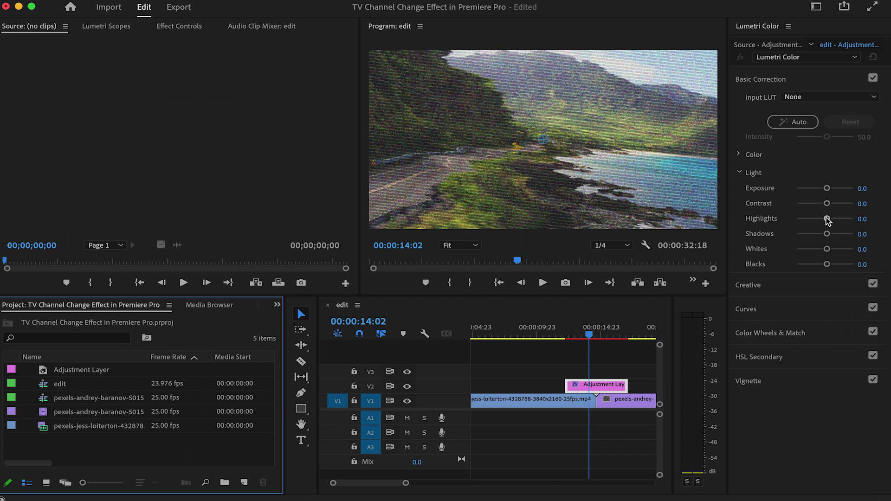
{"action": "left_click_drag", "start_coordinate": [827, 205], "coordinate": [871, 195]}
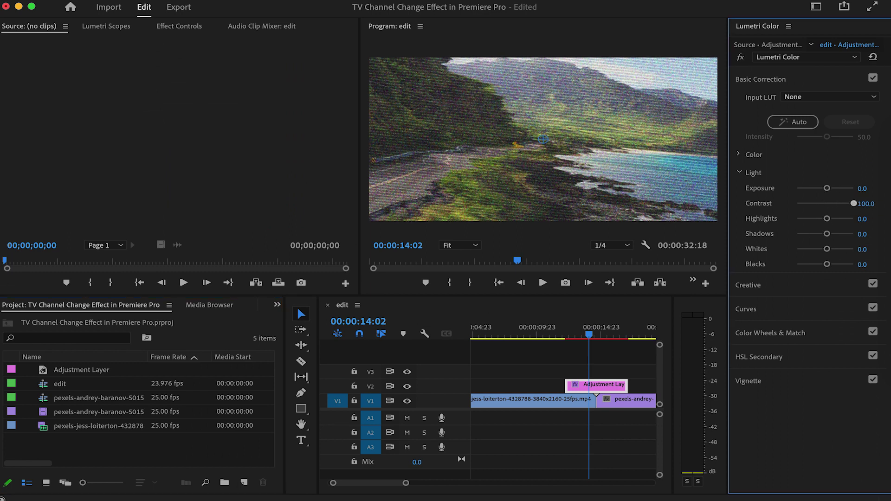
Scrub the playhead across the cut to preview the glitch look
{"action": "left_click", "coordinate": [577, 335]}
{"action": "key", "text": "Left"}
{"action": "key", "text": "Left"}
{"action": "key", "text": "Left"}
{"action": "key", "text": "Left"}
{"action": "key", "text": "Left"}
{"action": "key", "text": "Left"}
{"action": "key", "text": "Left"}
{"action": "key", "text": "Left"}
{"action": "key", "text": "Left"}
{"action": "key", "text": "Left"}
{"action": "key", "text": "Left"}
{"action": "key", "text": "Left"}
{"action": "key", "text": "Left"}
{"action": "key", "text": "Left"}
{"action": "key", "text": "Left"}
{"action": "key", "text": "Left"}
{"action": "key", "text": "Left"}
{"action": "key", "text": "Left"}
{"action": "key", "text": "Left"}
{"action": "key", "text": "Left"}
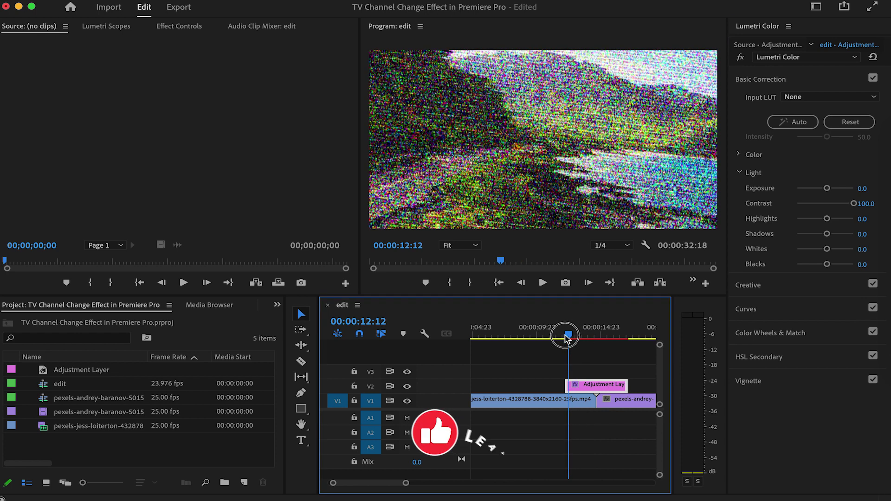
{"action": "left_click_drag", "start_coordinate": [577, 336], "coordinate": [616, 337]}
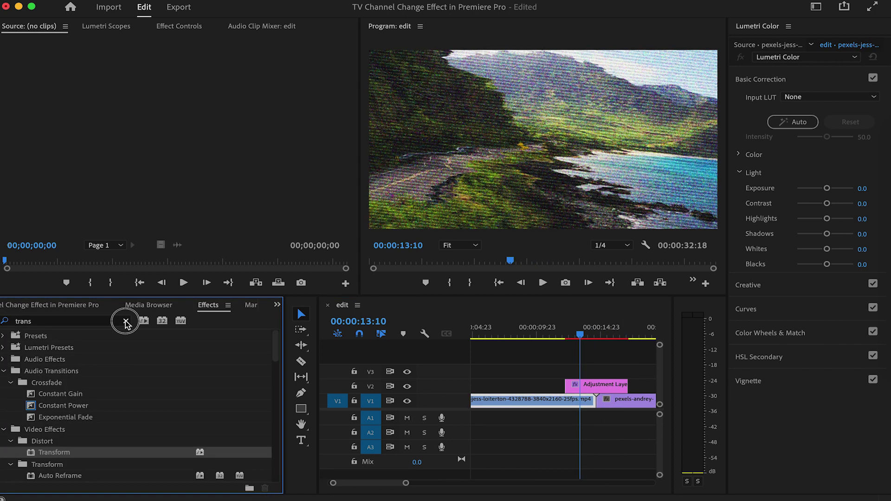
Place a Push transition on the V1 cut and set its duration to 00:00:00:06
{"action": "left_click", "coordinate": [125, 319]}
{"action": "left_click", "coordinate": [91, 324]}
{"action": "type", "text": "push"}
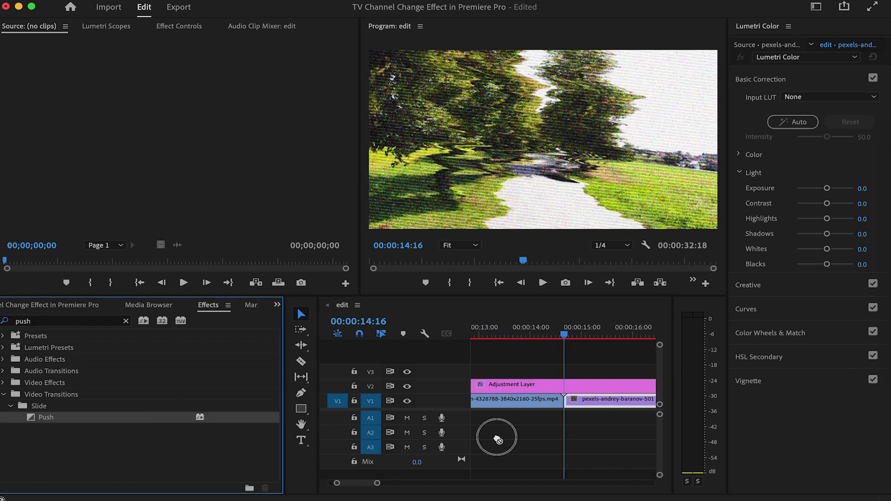
{"action": "left_click_drag", "start_coordinate": [495, 433], "coordinate": [566, 409]}
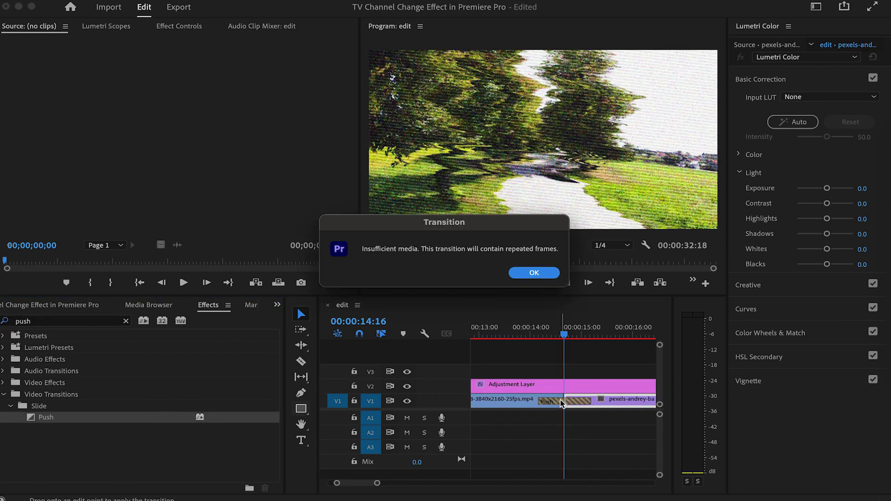
{"action": "left_click", "coordinate": [522, 273]}
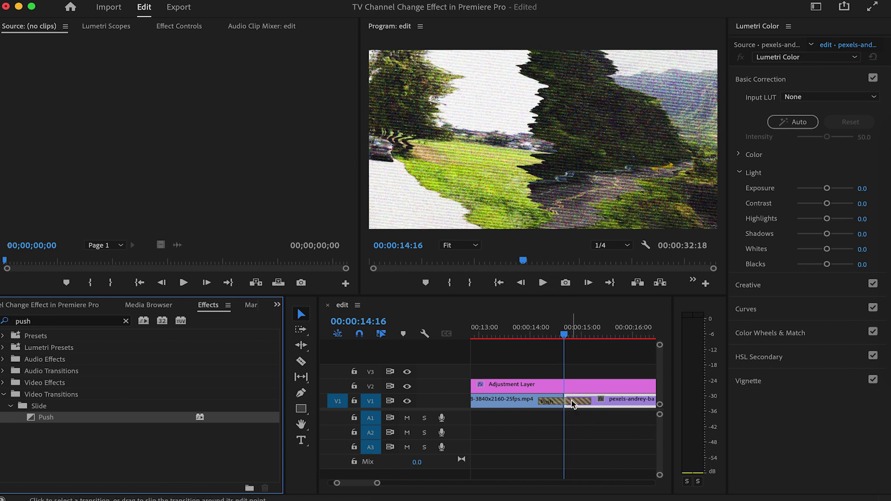
{"action": "double_click", "coordinate": [572, 400]}
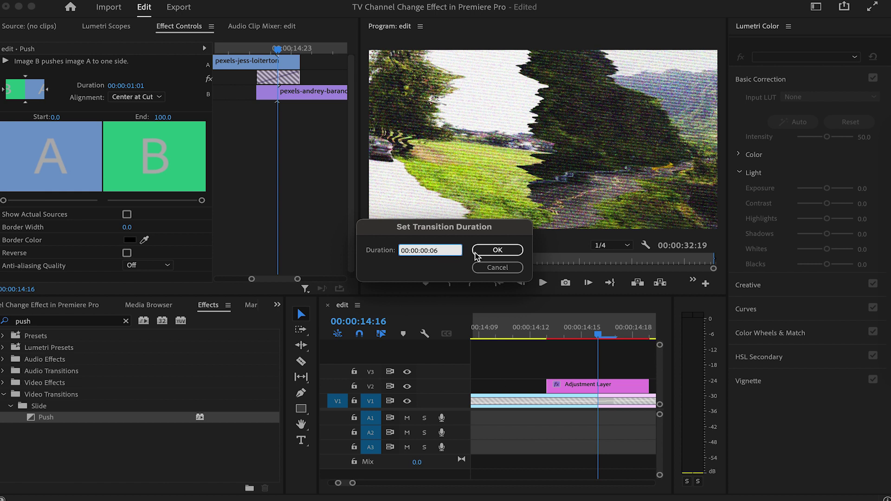
{"action": "left_click", "coordinate": [497, 250]}
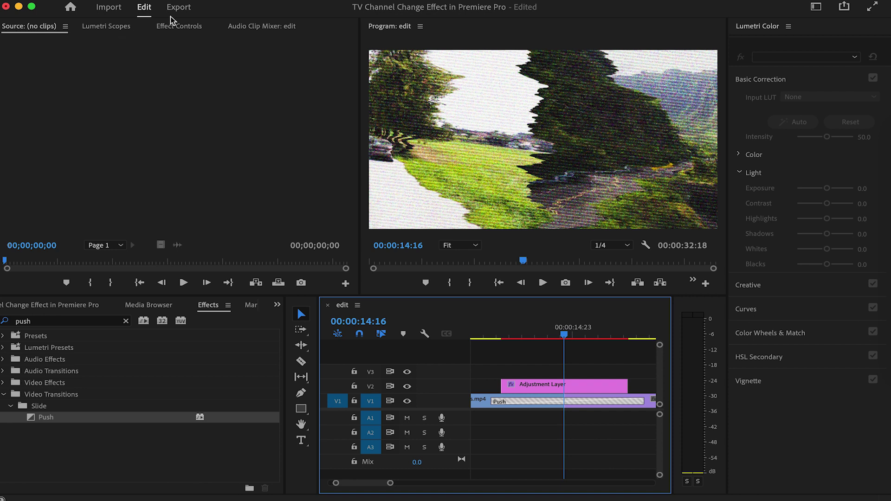
Set the Push to South to North, Center at Cut alignment, and border width 50
{"action": "left_click", "coordinate": [177, 28]}
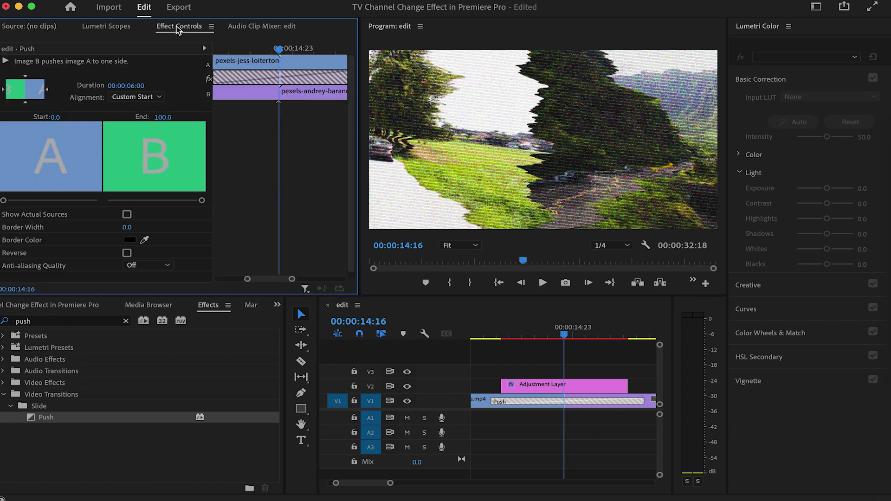
{"action": "left_click", "coordinate": [25, 104]}
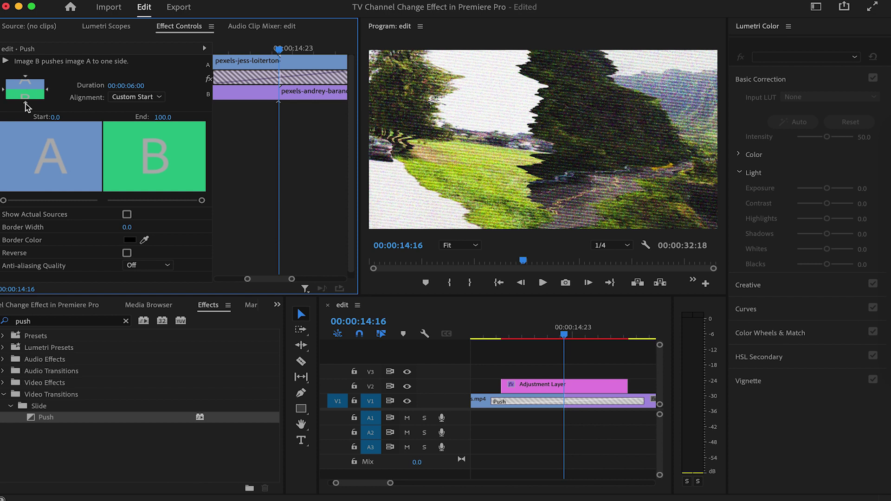
{"action": "left_click", "coordinate": [145, 97]}
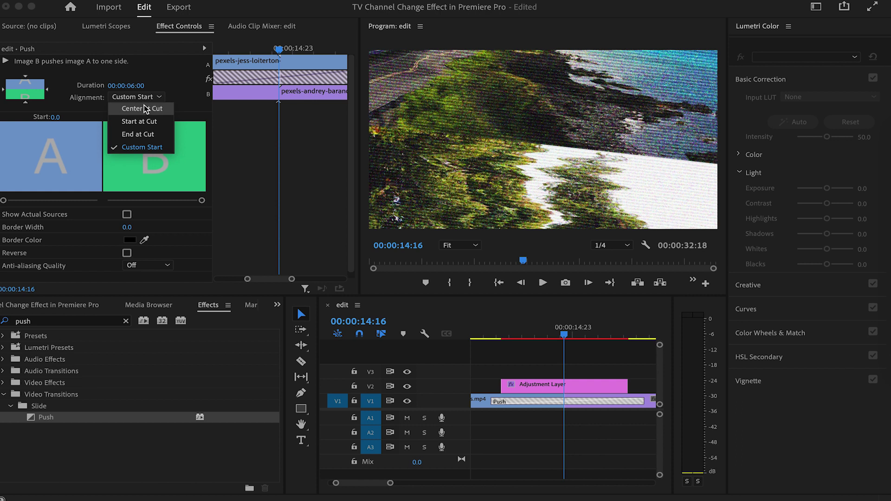
{"action": "left_click", "coordinate": [145, 109]}
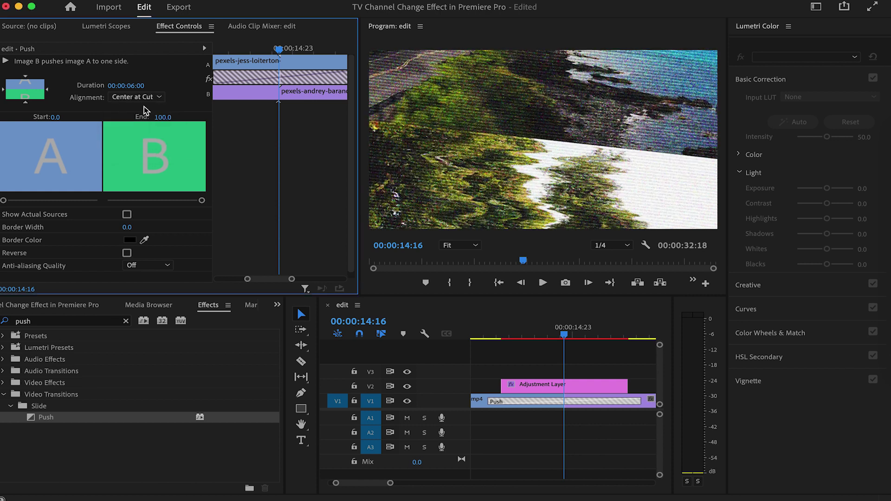
{"action": "left_click", "coordinate": [127, 228]}
{"action": "type", "text": "5"}
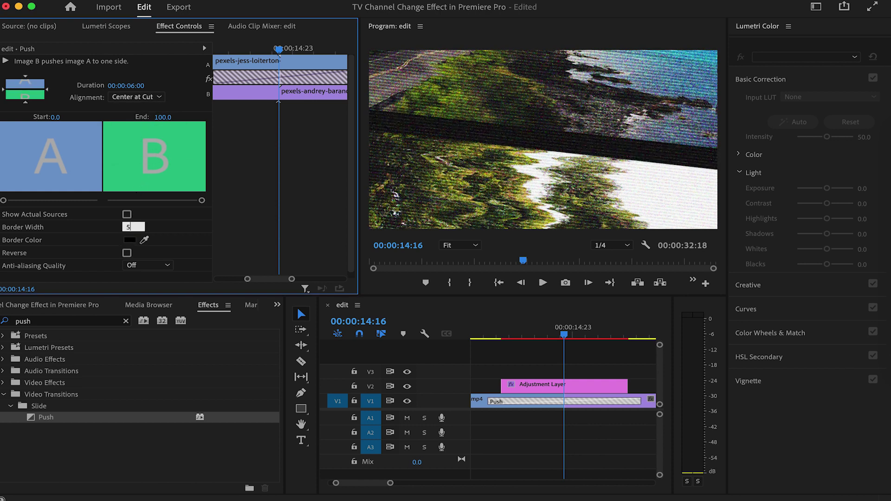
{"action": "type", "text": "0"}
{"action": "key", "text": "Return"}
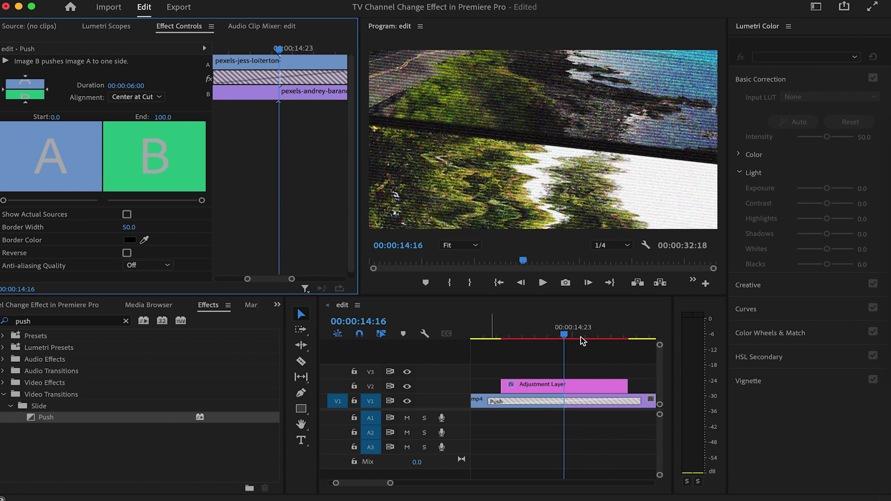
Drag the adjustment layer's start and end edges on V2 so it spans the Push transition
{"action": "left_click_drag", "start_coordinate": [496, 385], "coordinate": [487, 386]}
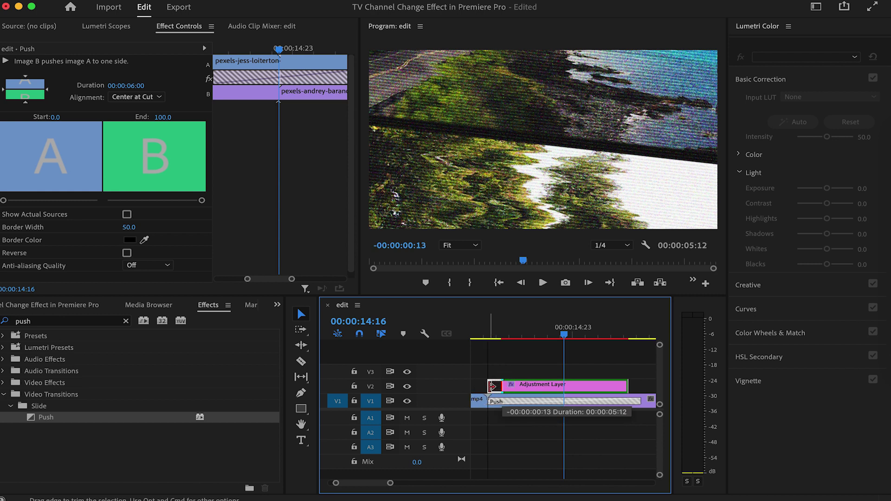
{"action": "left_click_drag", "start_coordinate": [618, 386], "coordinate": [629, 385]}
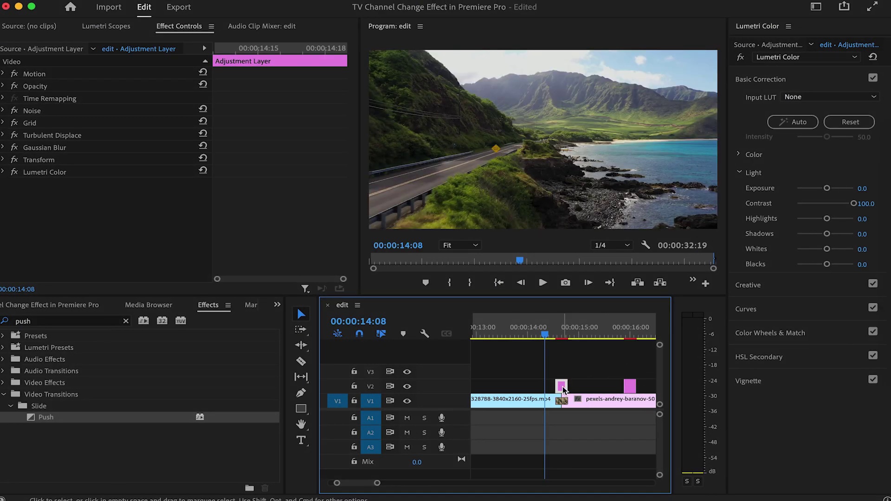
Select the Noise, Grid, Turbulent Displace, Gaussian Blur, Transform and Lumetri Color effects together in Effect Controls
{"action": "left_click", "coordinate": [114, 171]}
{"action": "left_click", "coordinate": [103, 160], "text": "shift"}
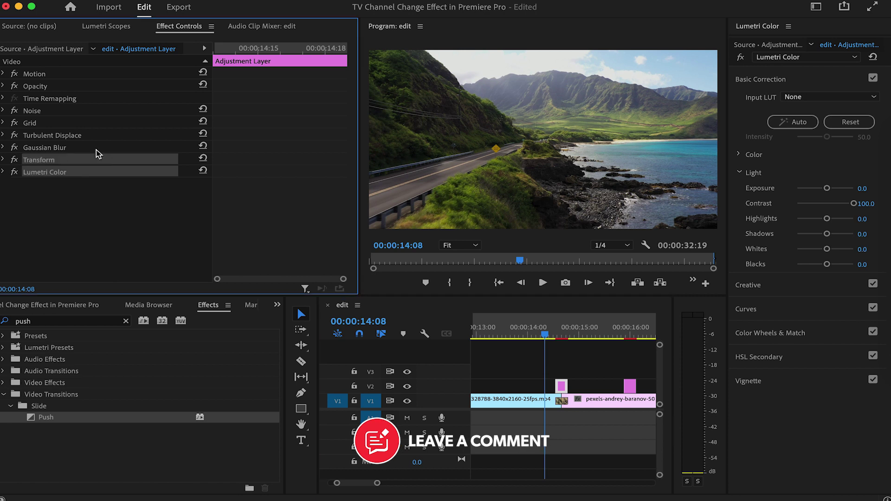
{"action": "left_click", "coordinate": [97, 148], "text": "shift"}
{"action": "left_click", "coordinate": [91, 135], "text": "shift"}
{"action": "left_click", "coordinate": [88, 123], "text": "shift"}
{"action": "left_click", "coordinate": [86, 110], "text": "shift"}
Save the selected effects as preset 'TV channel Change Transition', then select the second adjustment layer on V2
{"action": "right_click", "coordinate": [86, 110]}
{"action": "left_click", "coordinate": [104, 132]}
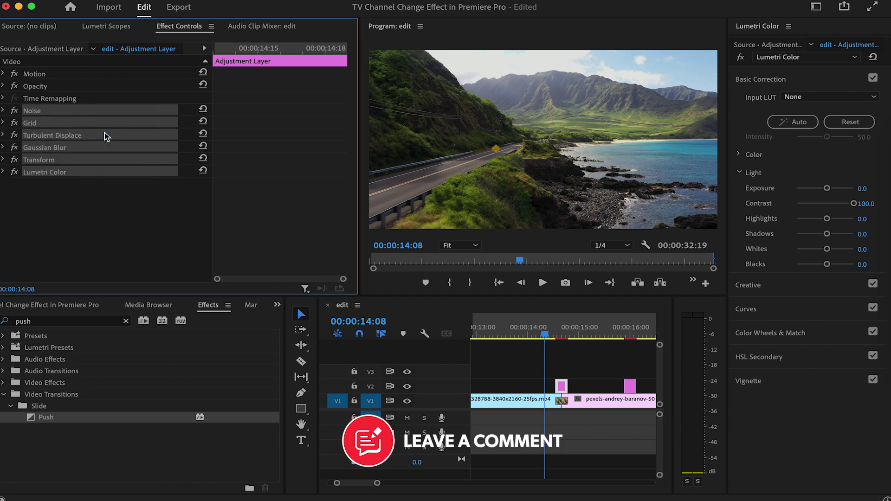
{"action": "type", "text": "TV channel"}
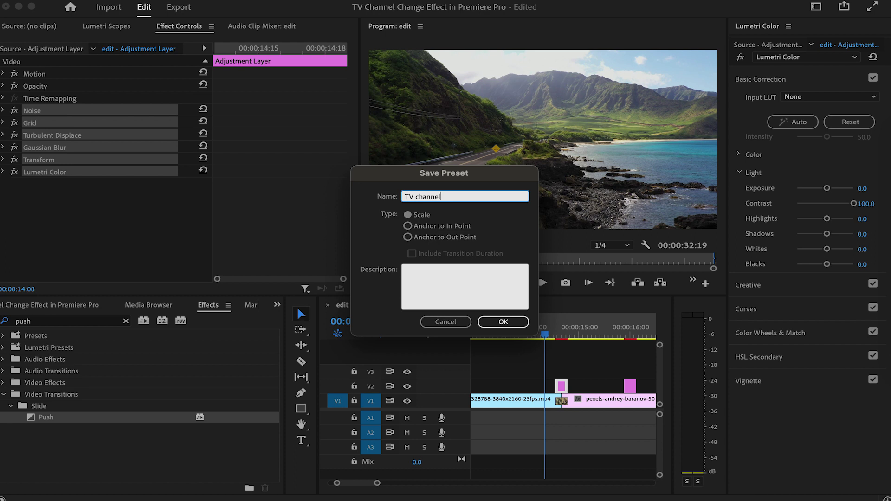
{"action": "type", "text": " Change Transition"}
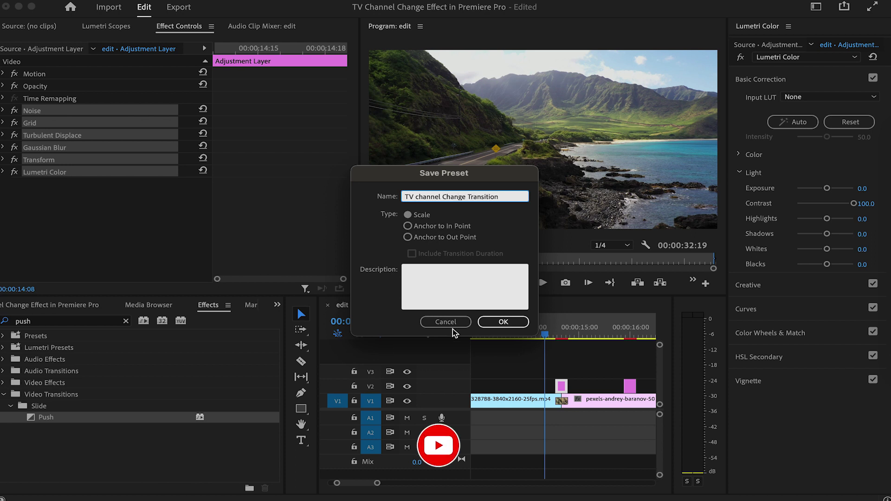
{"action": "left_click", "coordinate": [501, 321]}
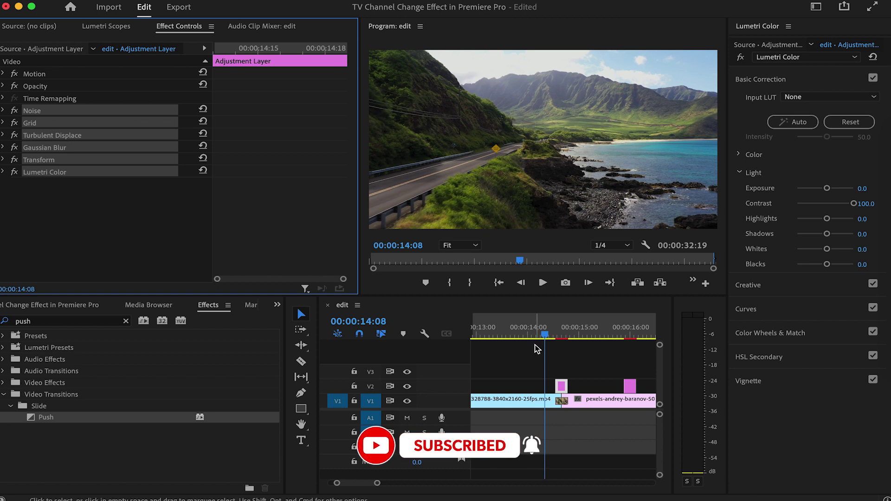
{"action": "left_click", "coordinate": [630, 388]}
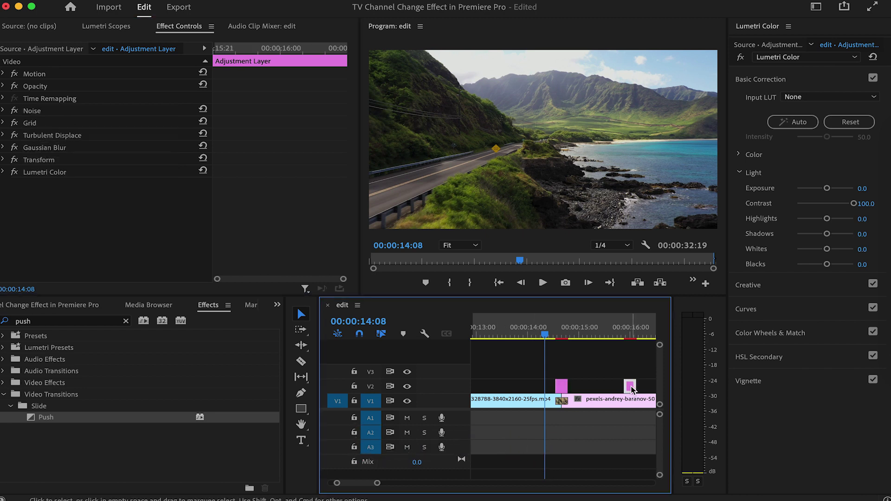